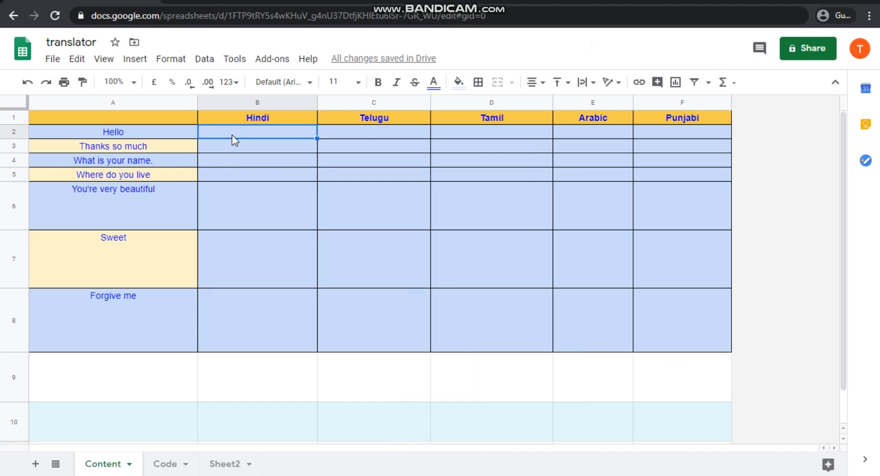
Enter =GOOGLETRANSLATE(A2,"en","hi") in cell B2 to translate the English phrase into Hindi
text(=)
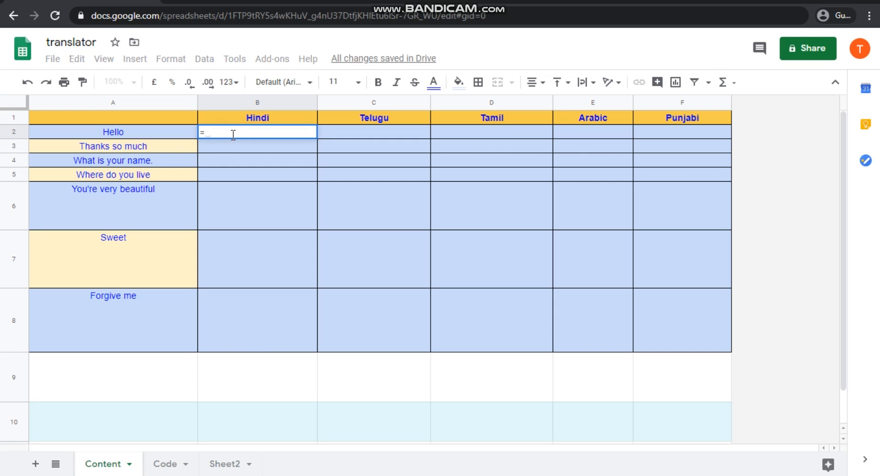
text(Googl)
key(Down)
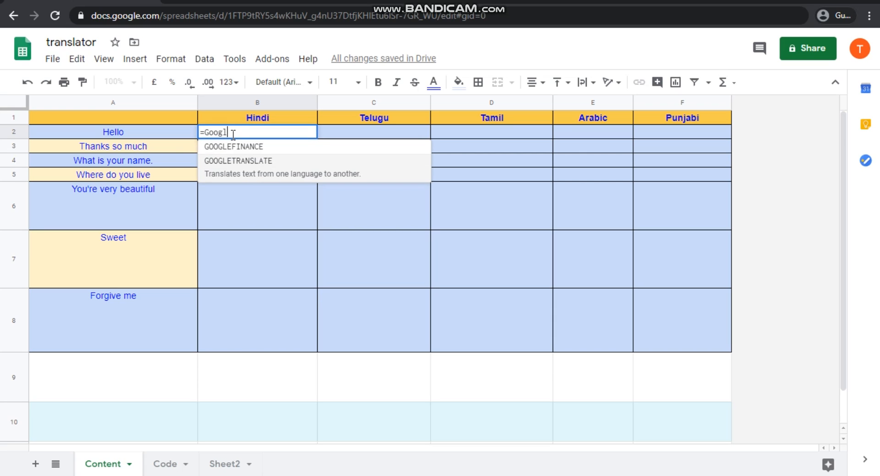
key(Tab)
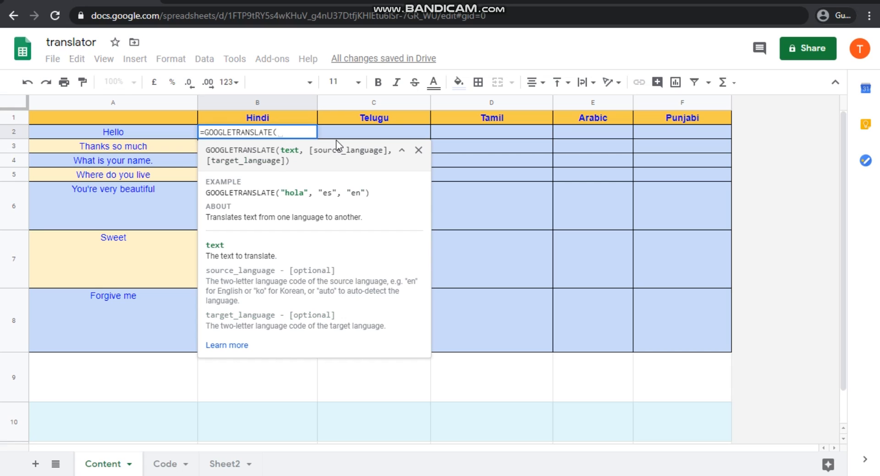
text(A2,)
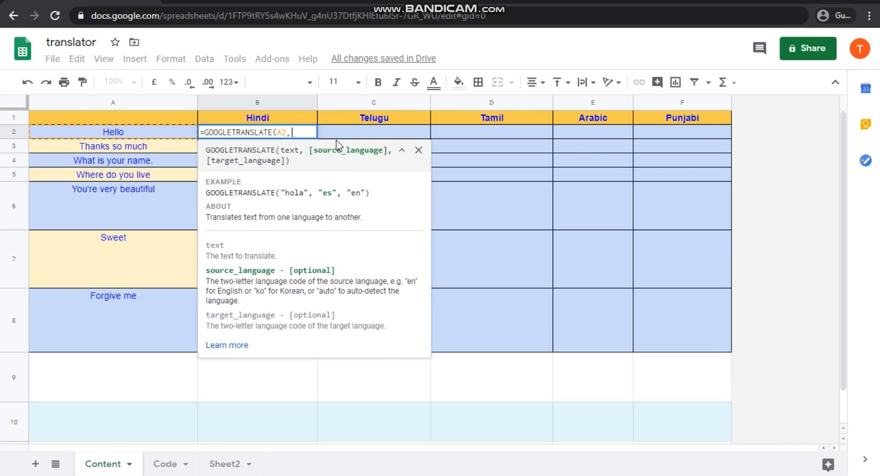
text( "en")
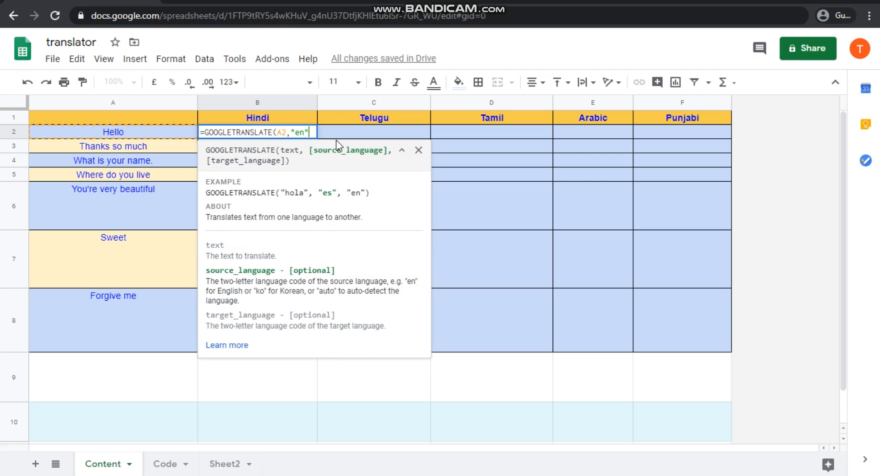
text(,"hi)
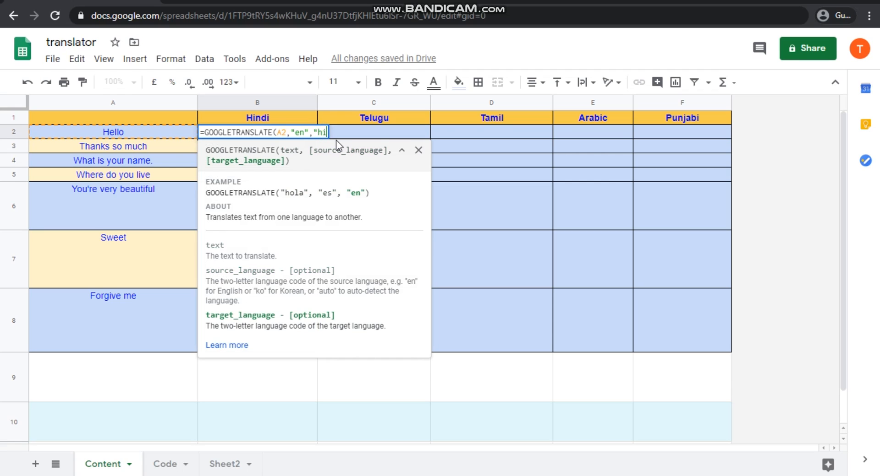
text("))
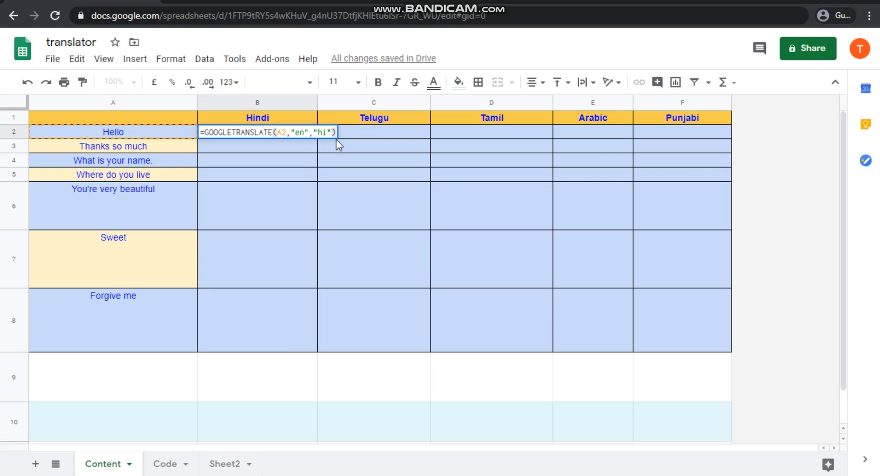
key(Return)
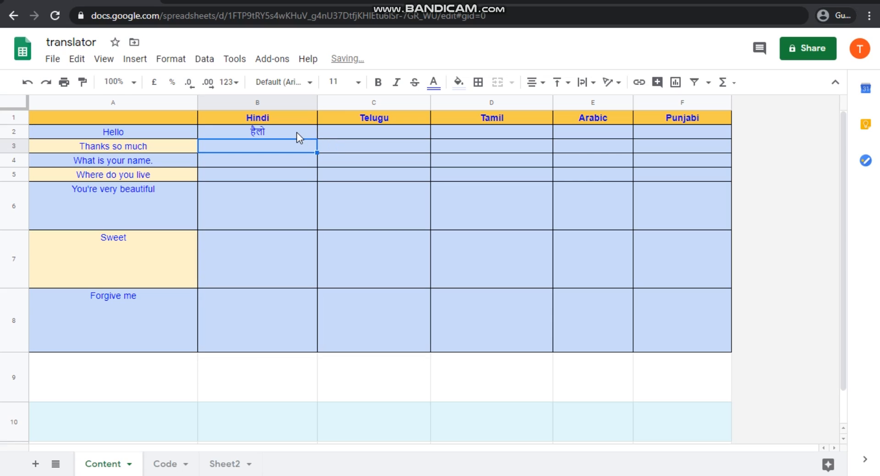
Fill the Hindi translation formula from B2 down through B8 for the remaining phrases
click(296, 133)
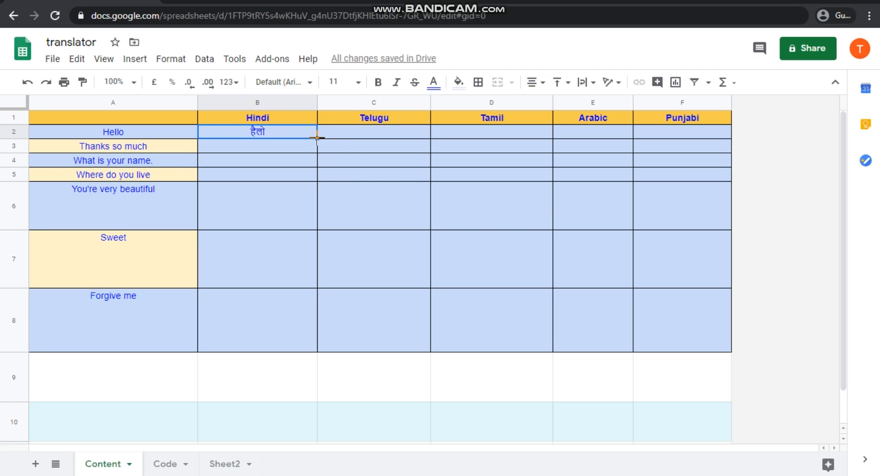
drag(317, 138, 309, 347)
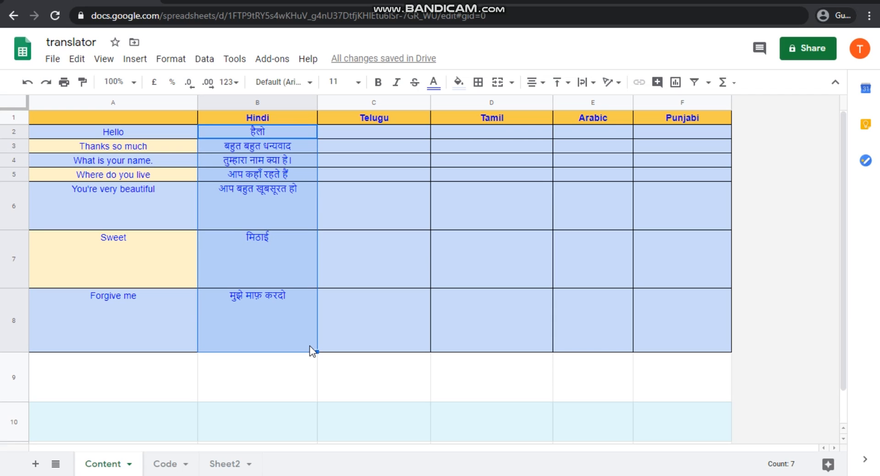
click(241, 144)
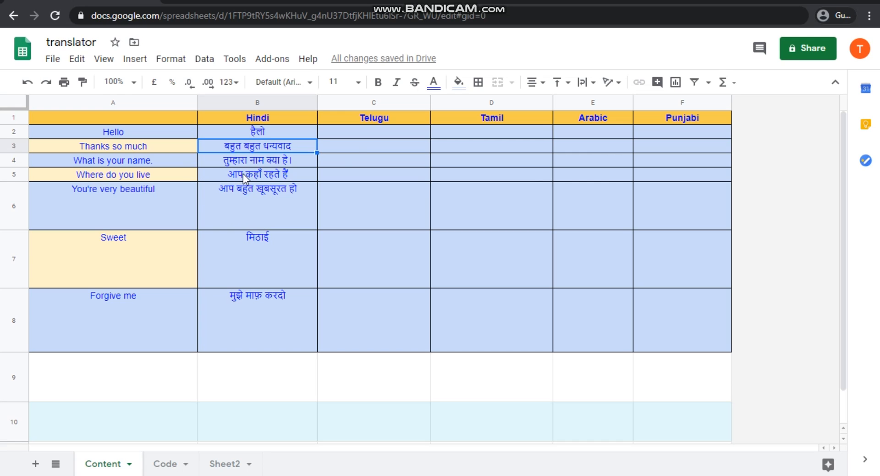
Enter =GOOGLETRANSLATE(A2,"en","te") in cell C2 to translate the first phrase into Telugu
click(367, 136)
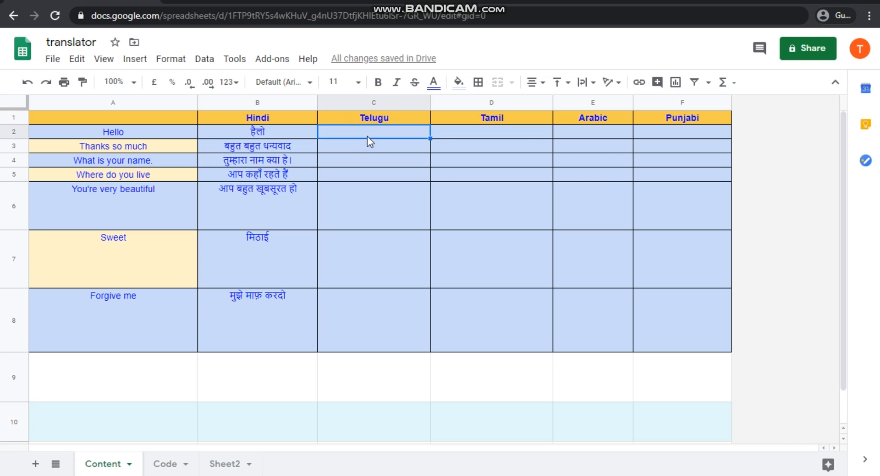
text(=)
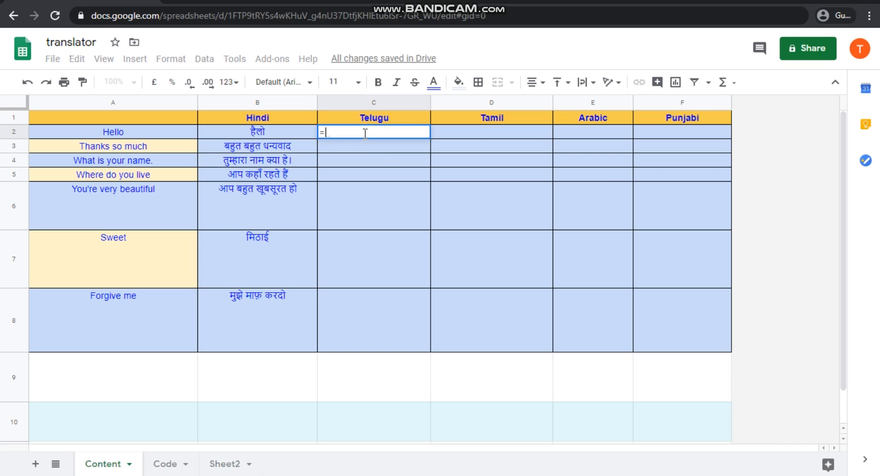
text(Googl)
key(Down)
key(Tab)
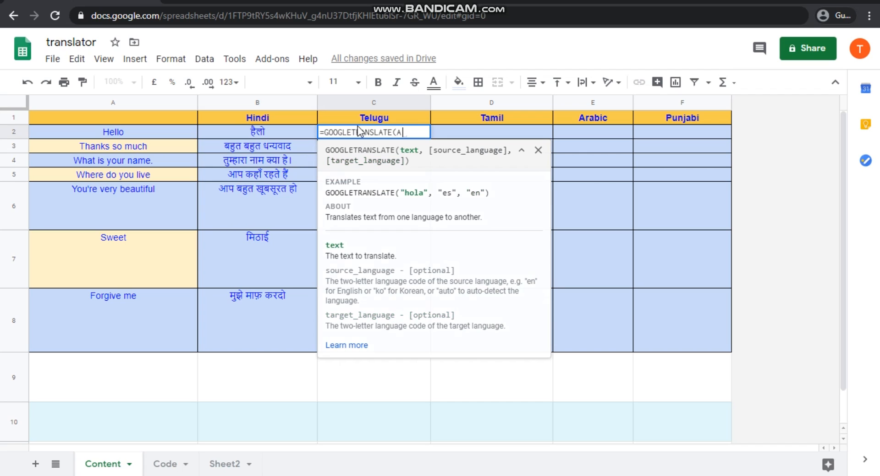
text(A2,")
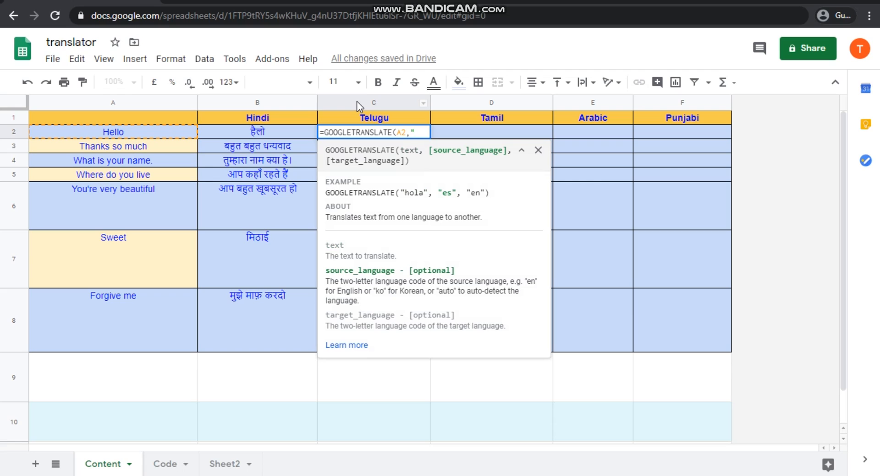
text(en","te")
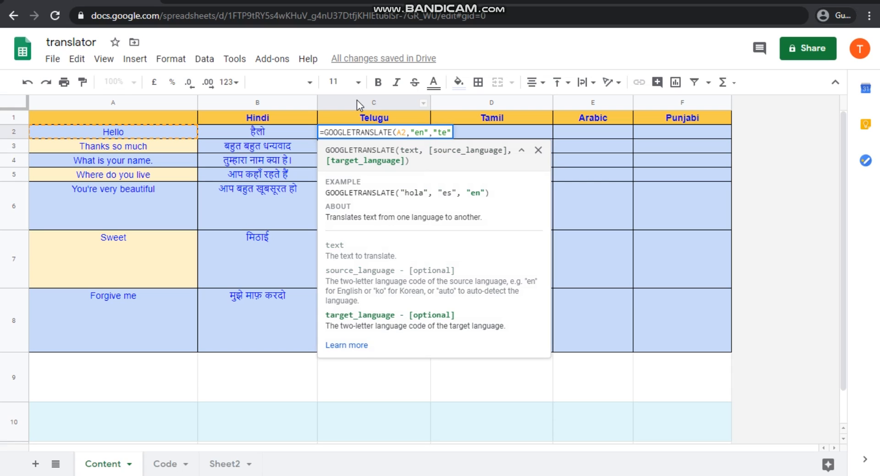
text())
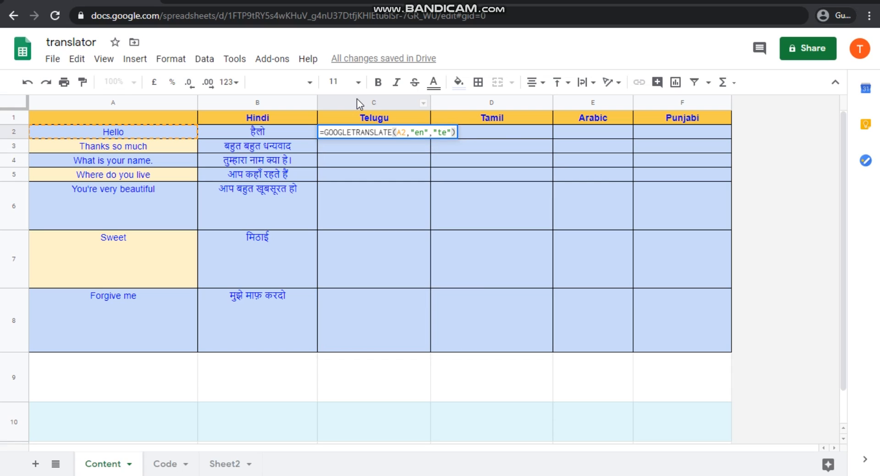
key(Return)
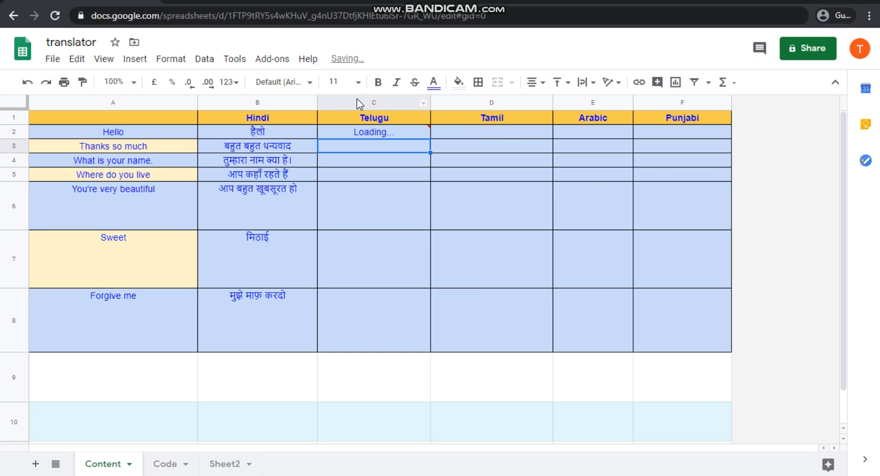
Enter =GOOGLETRANSLATE(A2,"en","ta") in cell D2 to translate the first phrase into Tamil
click(457, 131)
text(=)
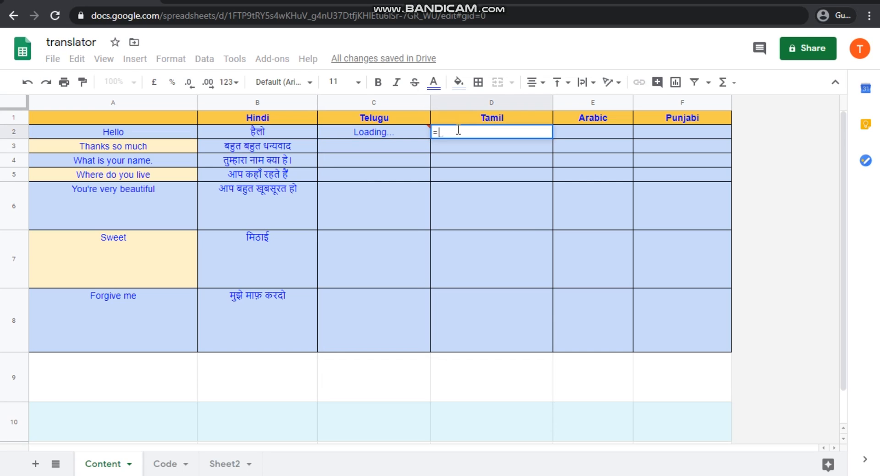
text(goog)
key(Down)
key(Tab)
text(A2, )
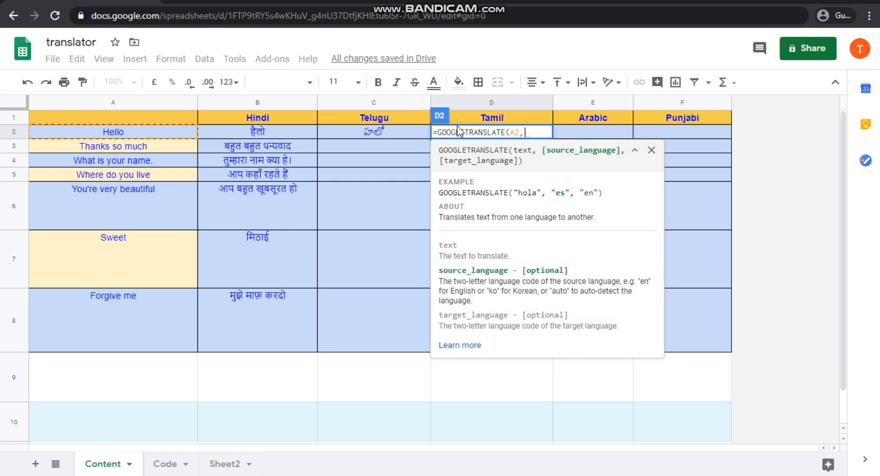
text("e)
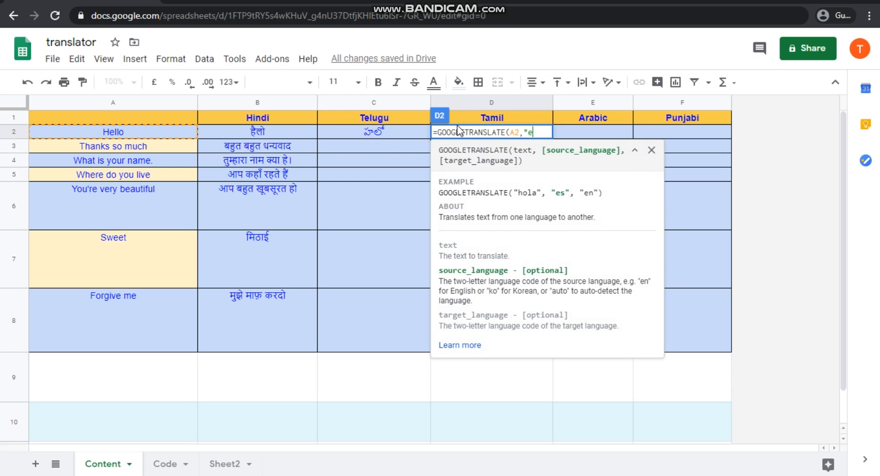
text(n", )
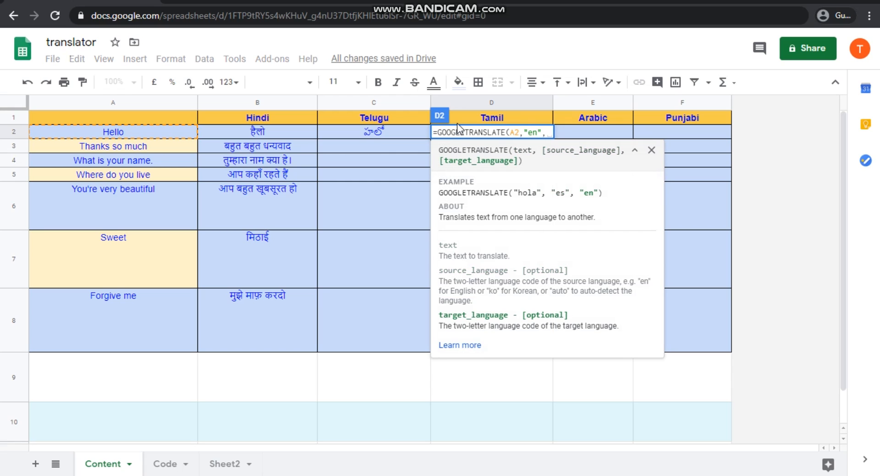
text("ta)
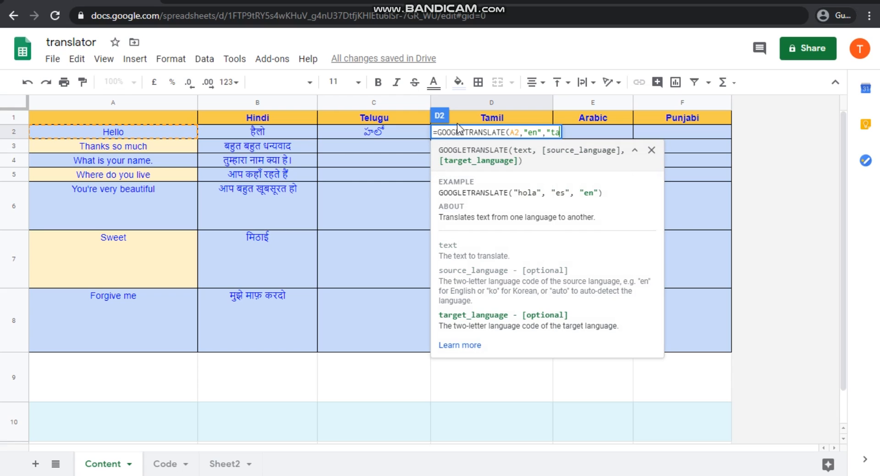
text("))
key(Return)
Enter =GOOGLETRANSLATE(A2,"en","ar") in cell E2, with the language code in lowercase, to translate the first phrase into Arabic
key(Right)
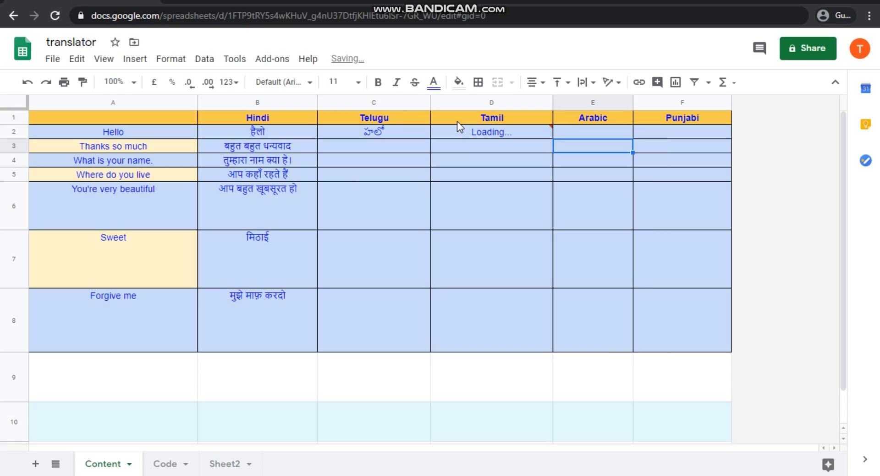
key(Up)
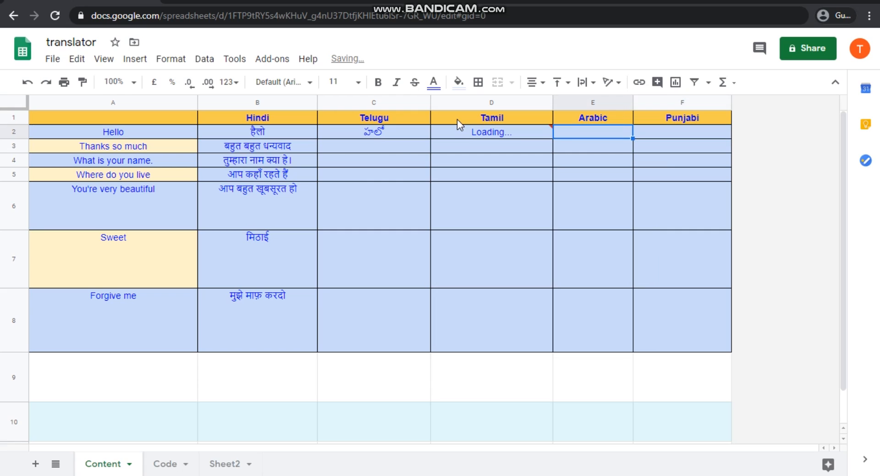
text(=go)
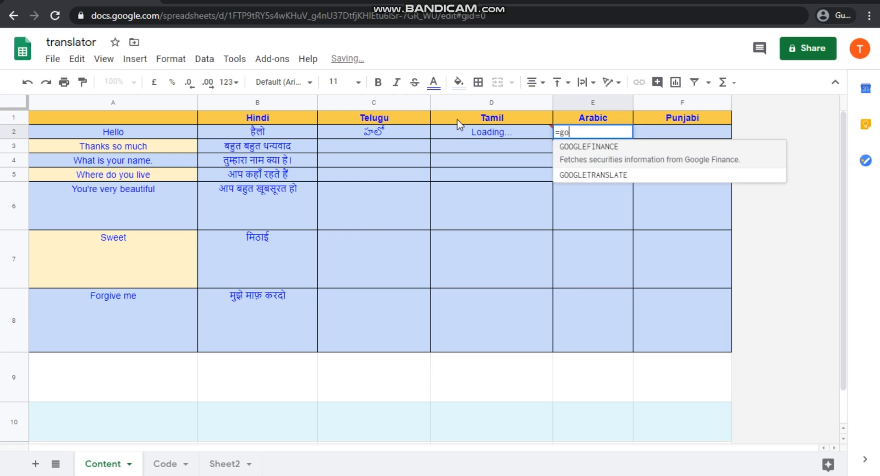
key(Down)
key(Tab)
text(A)
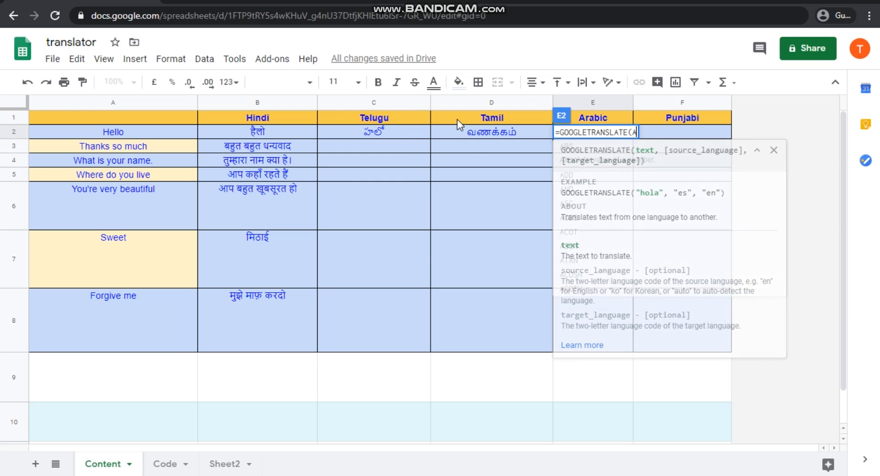
text(2, "en")
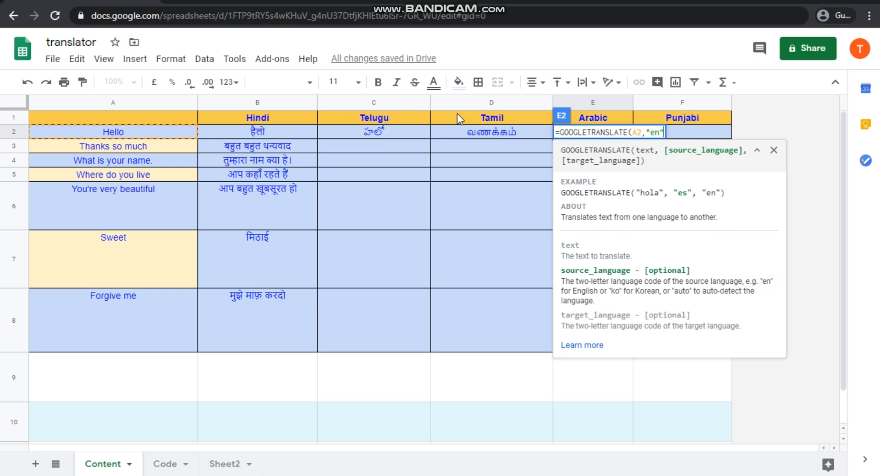
text(,")
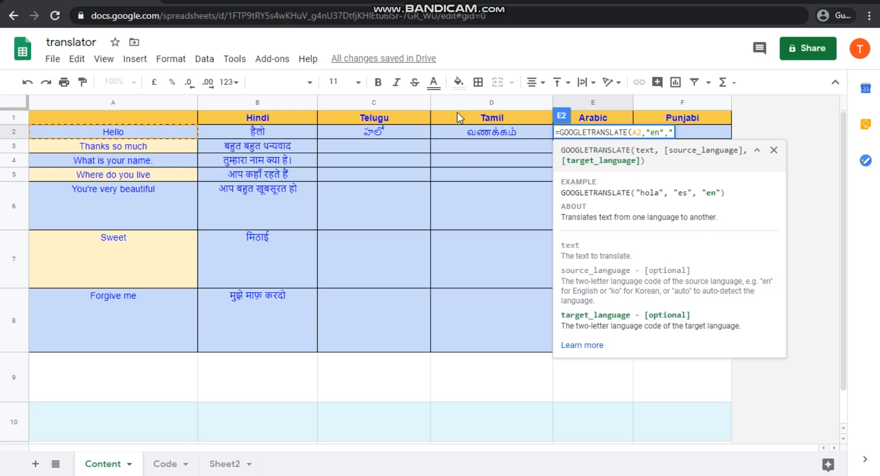
text(Ar")
key(Left)
key(Left)
key(BackSpace)
text(a)
key(Right)
key(Right)
text())
key(Return)
Enter =GOOGLETRANSLATE(A2,"en","pb") in cell F2 for the Punjabi translation of the first phrase
key(Right)
key(Up)
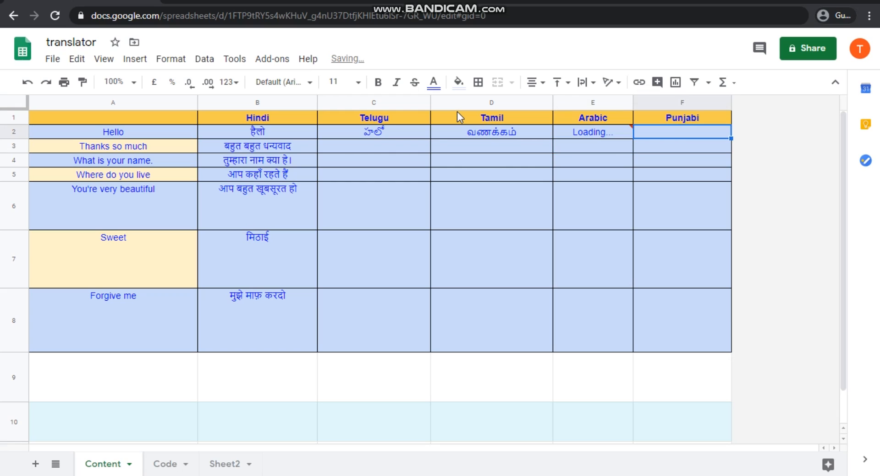
text(=)
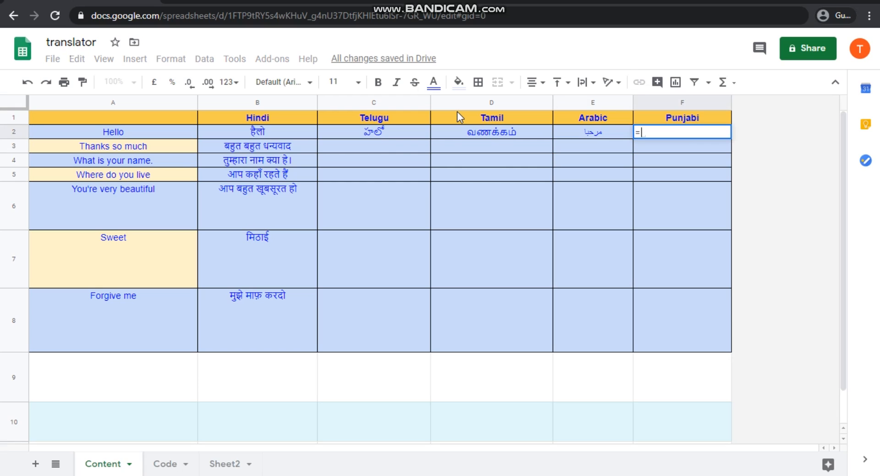
text(goo)
key(Down)
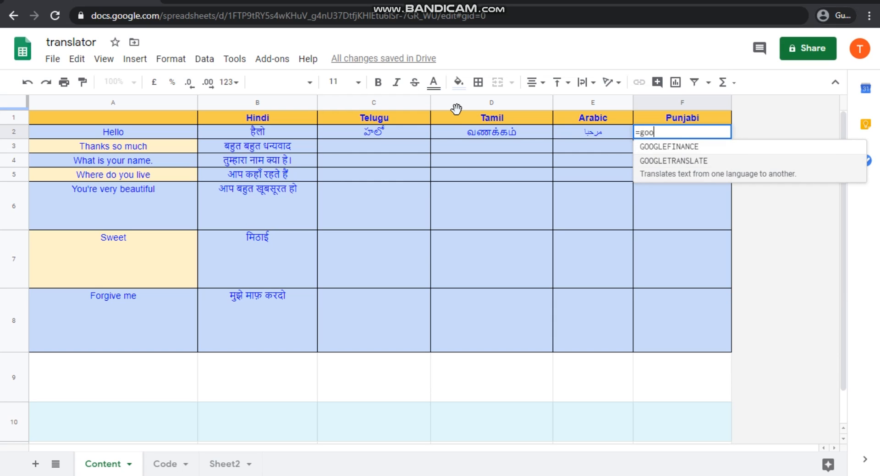
key(Tab)
text(A2,"en)
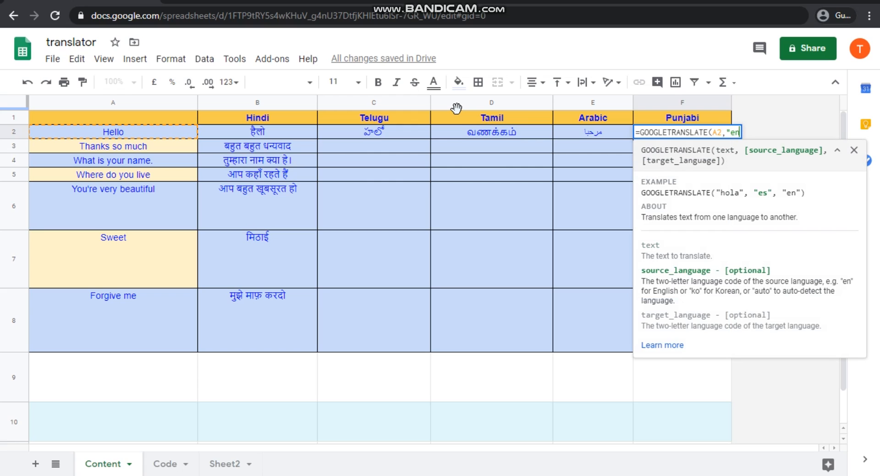
text(",")
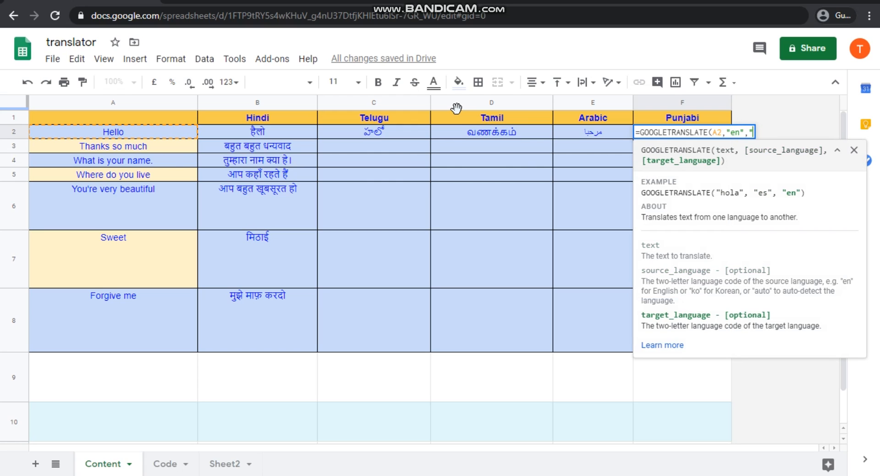
text(pb"))
key(Return)
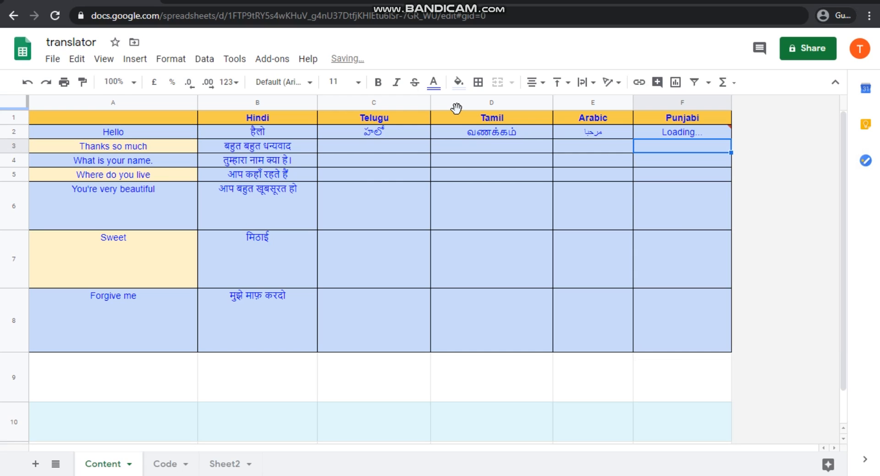
Fill the Telugu, Tamil and Arabic translation formulas in C2, D2 and E2 down to row 8
click(422, 138)
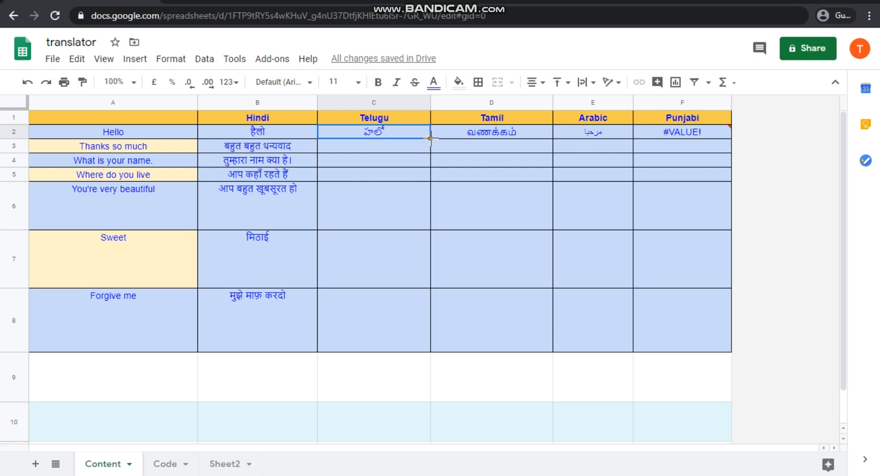
drag(430, 138, 418, 350)
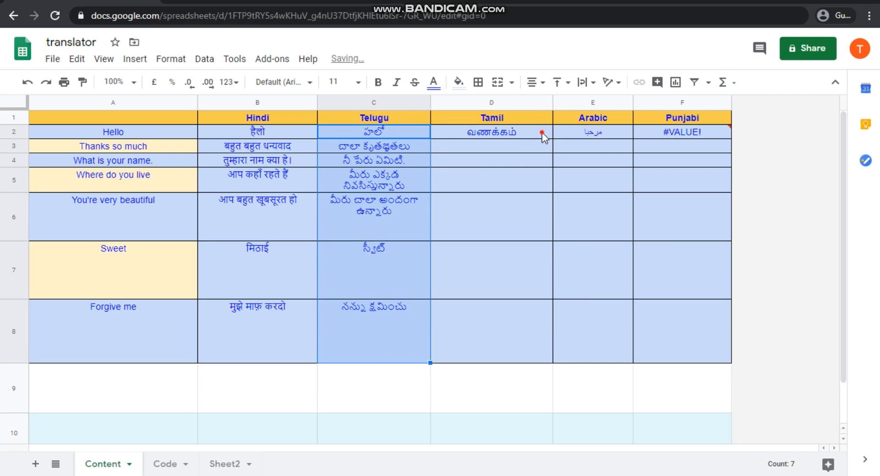
click(543, 134)
drag(553, 137, 545, 347)
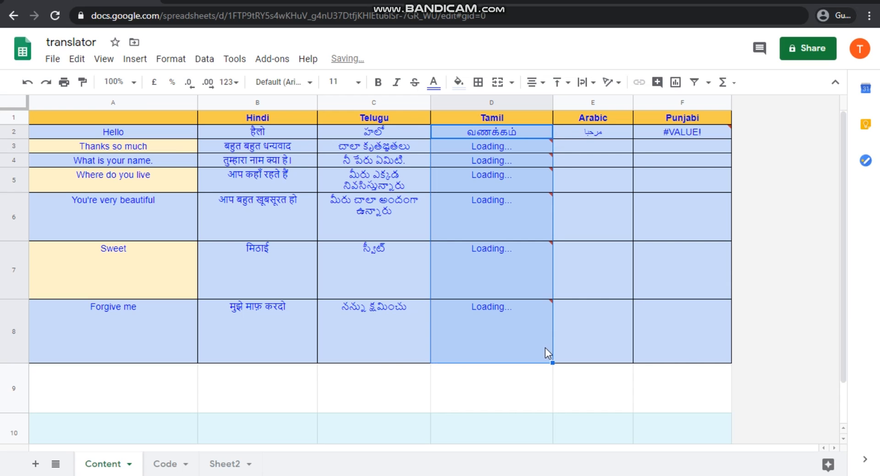
click(615, 137)
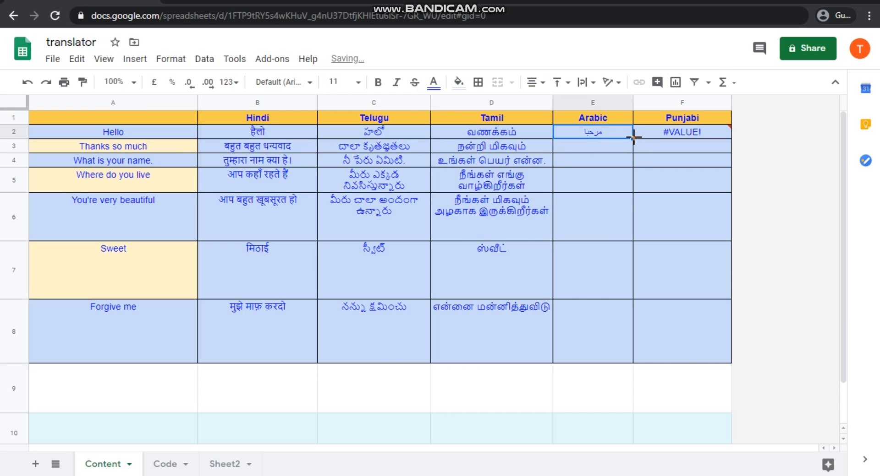
drag(632, 139, 629, 351)
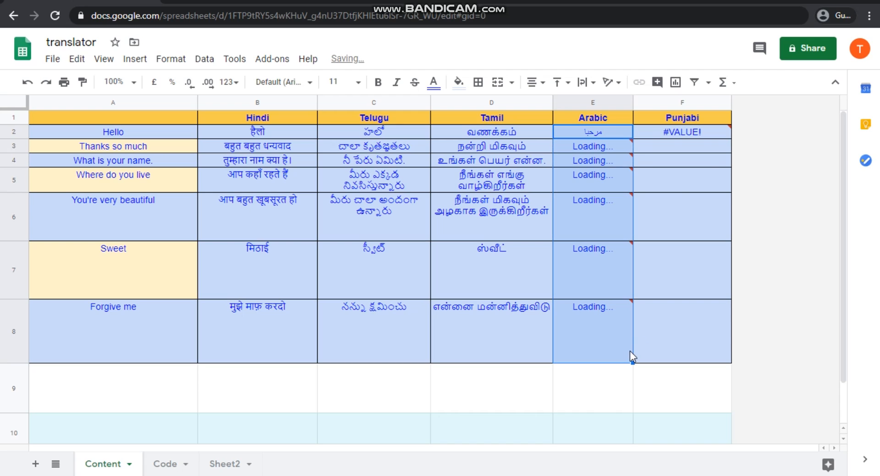
Change the target language code in F2's formula to "pa", as listed on the Code sheet, and fill the formula down to F8
double_click(713, 136)
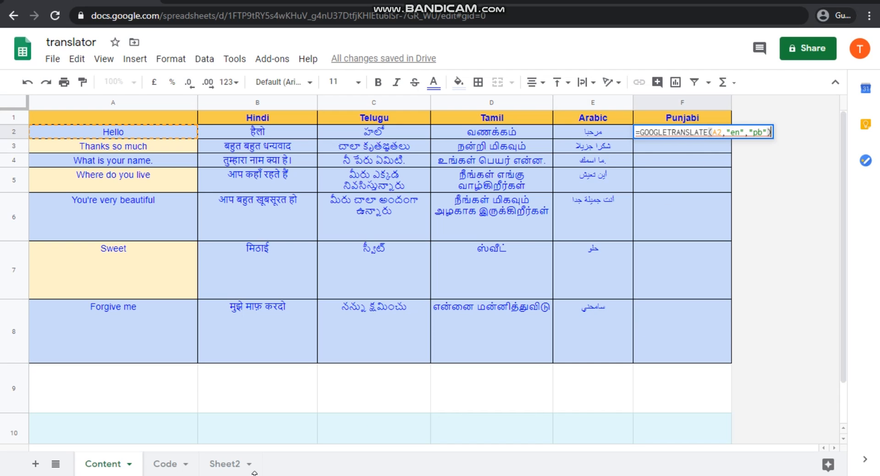
click(176, 467)
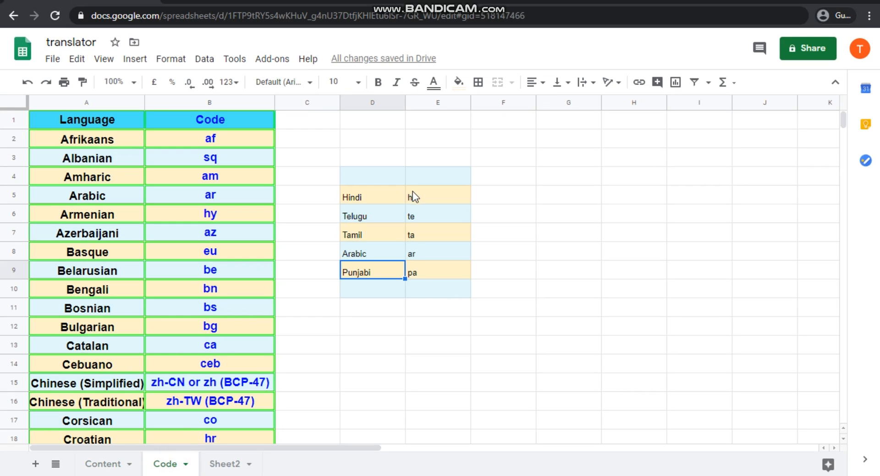
click(416, 274)
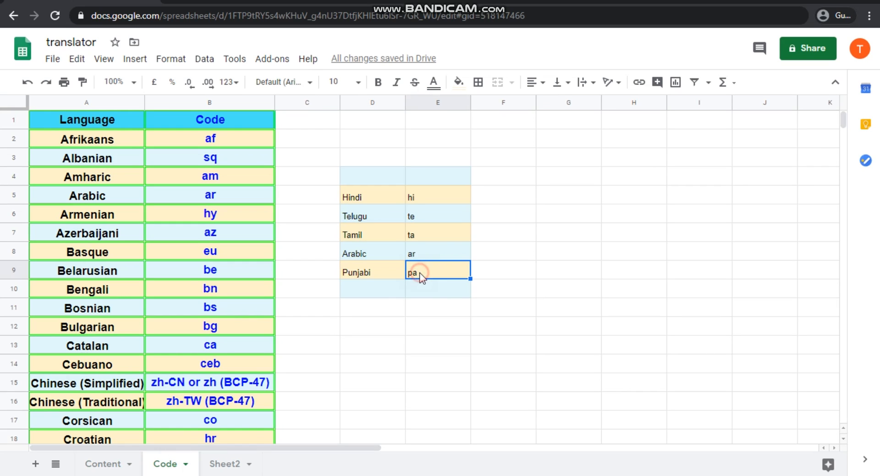
click(110, 466)
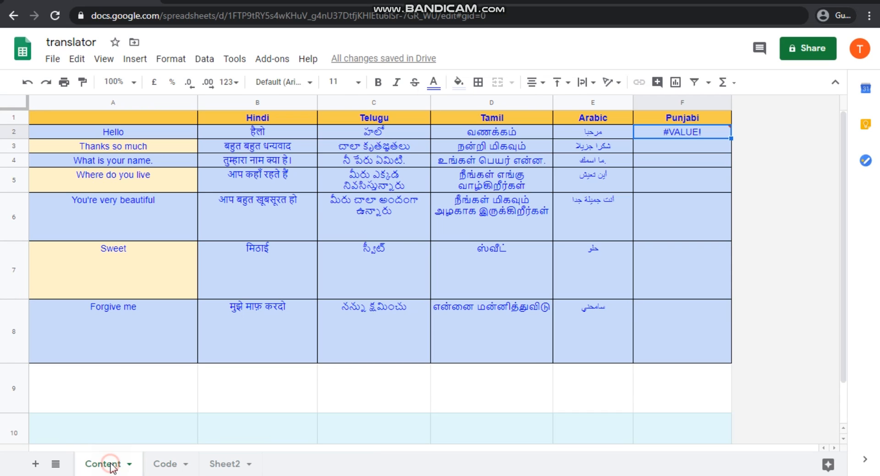
double_click(692, 133)
key(BackSpace)
text(a)
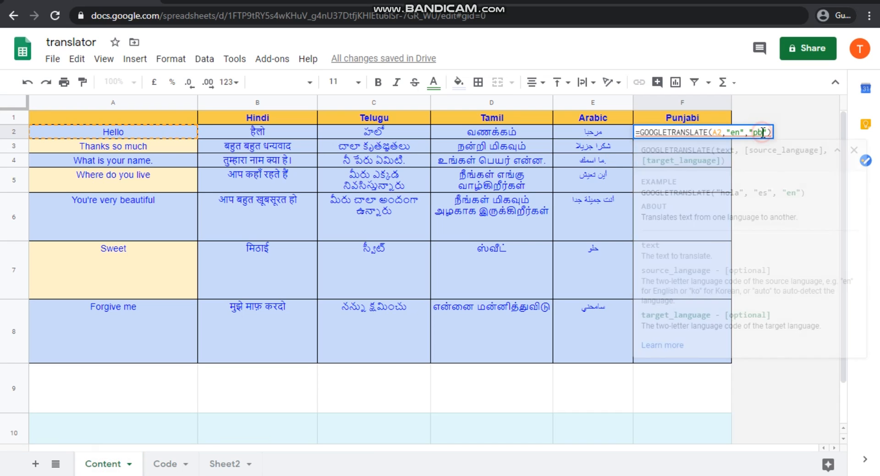
key(Return)
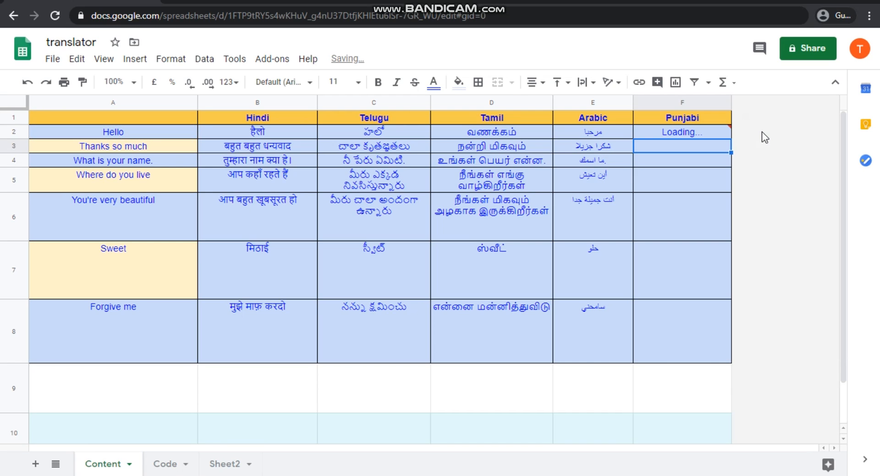
click(708, 136)
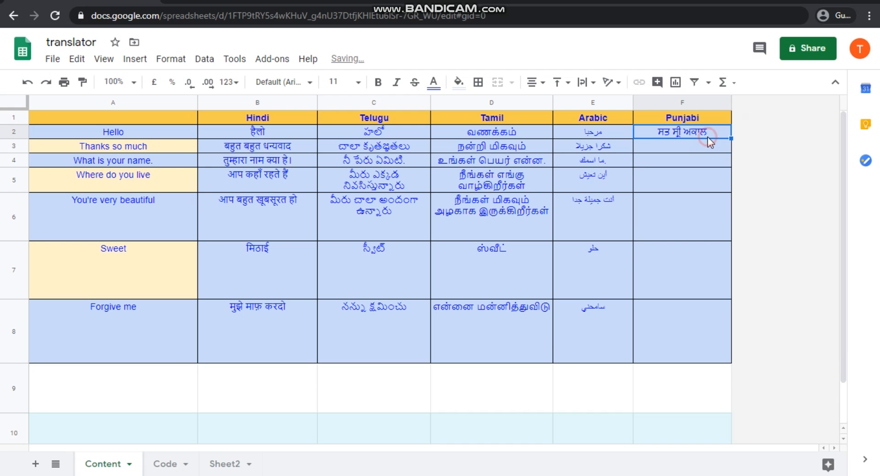
drag(731, 138, 716, 339)
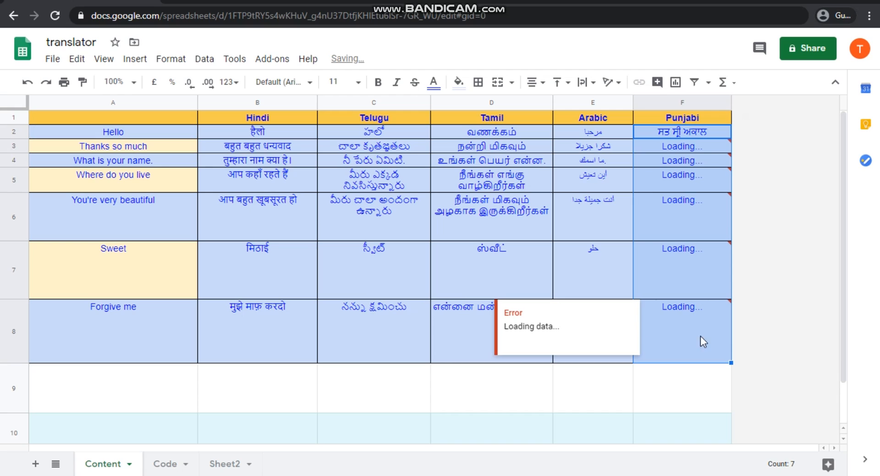
click(144, 302)
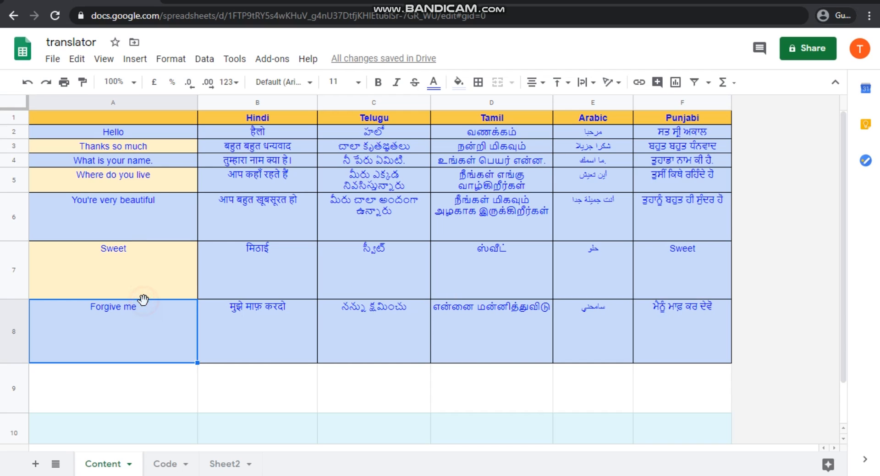
click(377, 326)
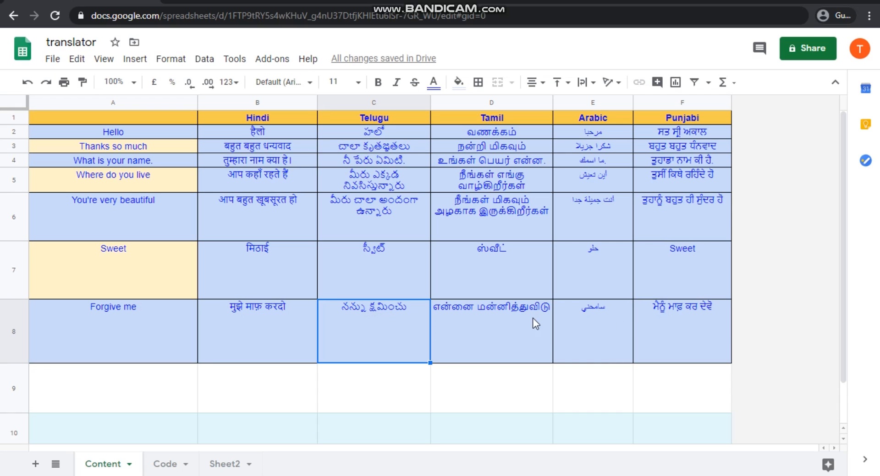
click(260, 327)
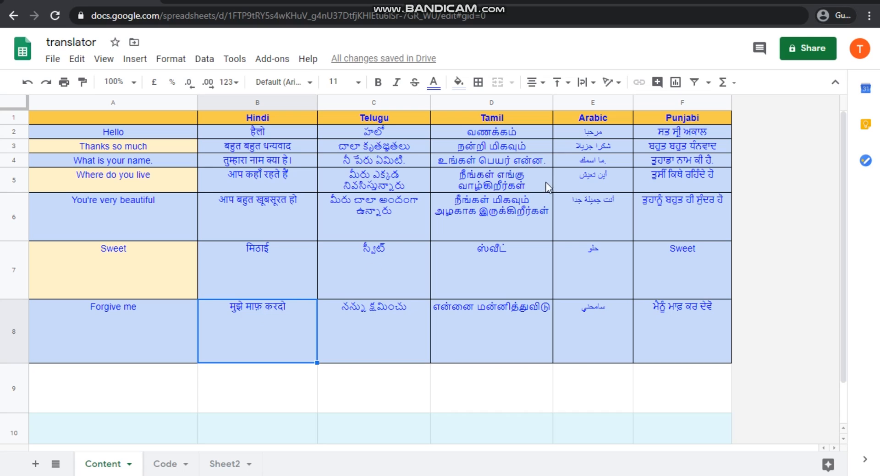
click(522, 202)
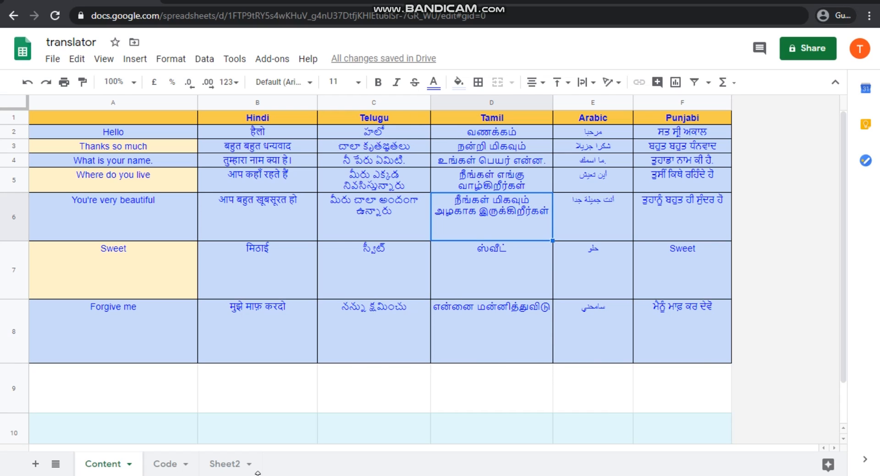
Enter =GOOGLETRANSLATE(D6,"auto","te") in cell B9 to translate the Tamil phrase into Telugu with automatic source detection
click(263, 401)
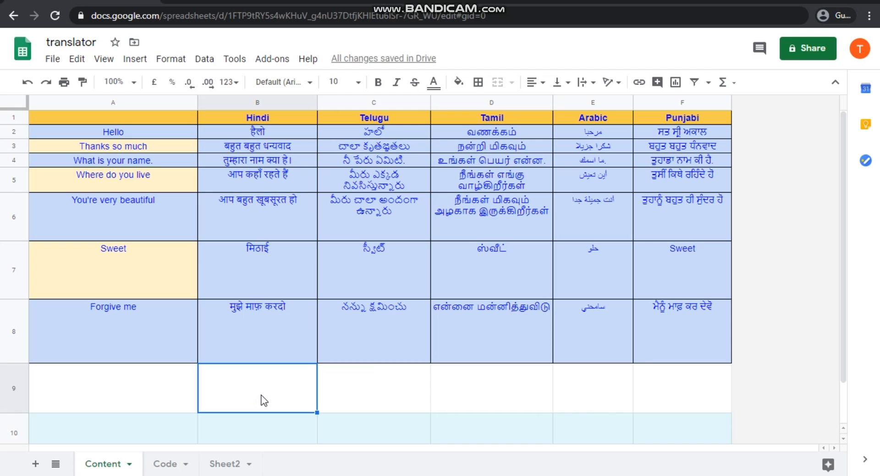
text(=googl)
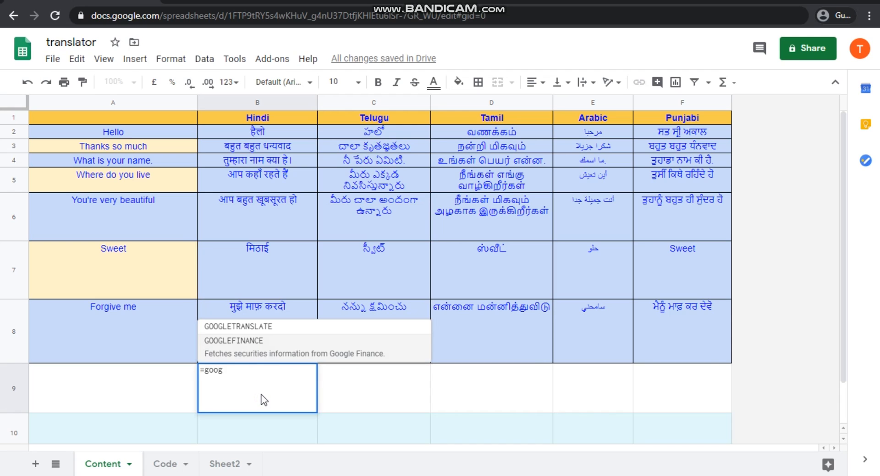
key(Up)
key(Tab)
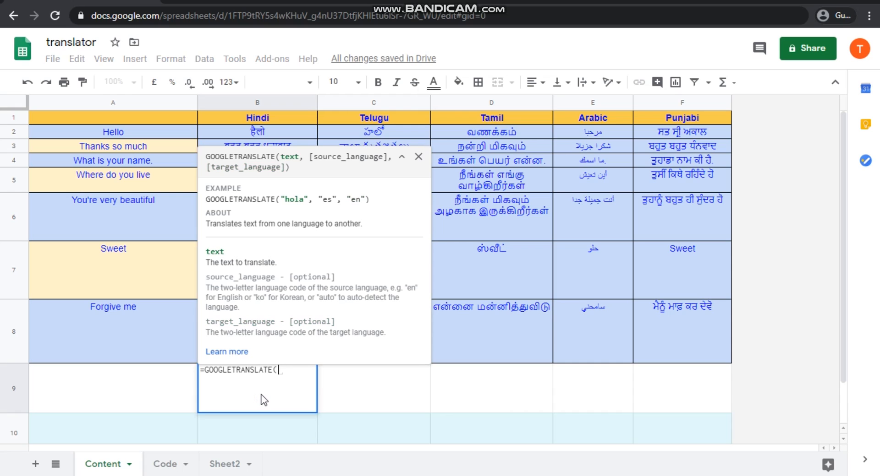
click(507, 217)
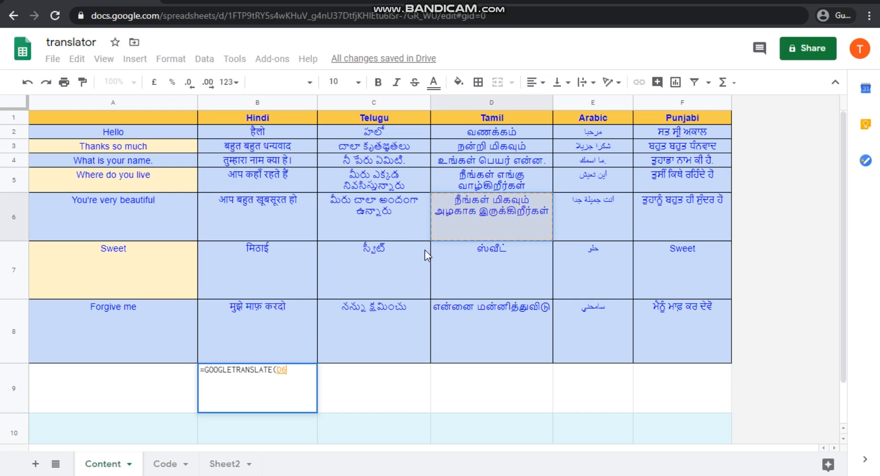
text(,)
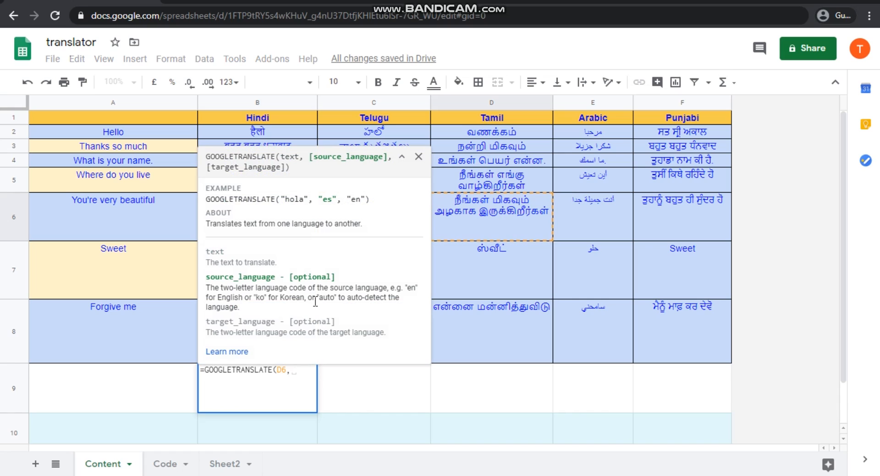
text(")
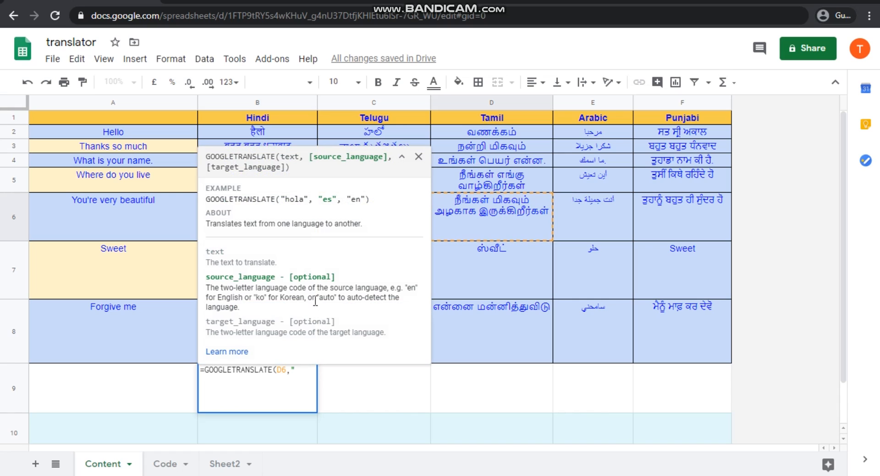
text(auto",)
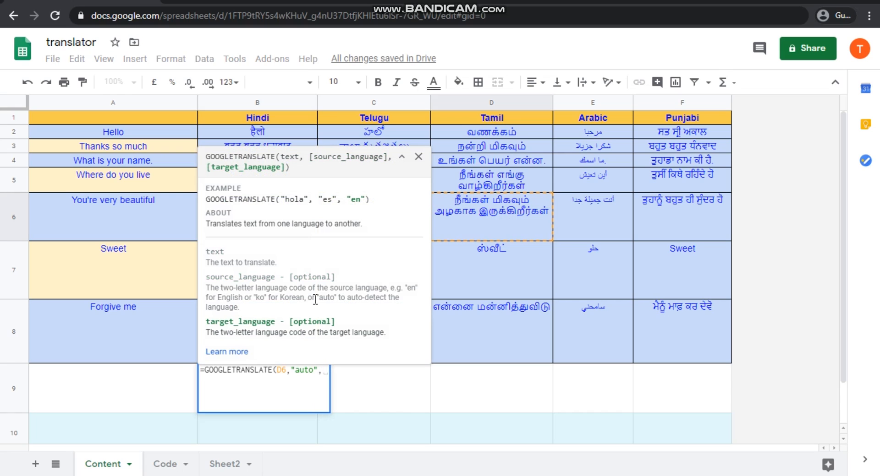
text("te"))
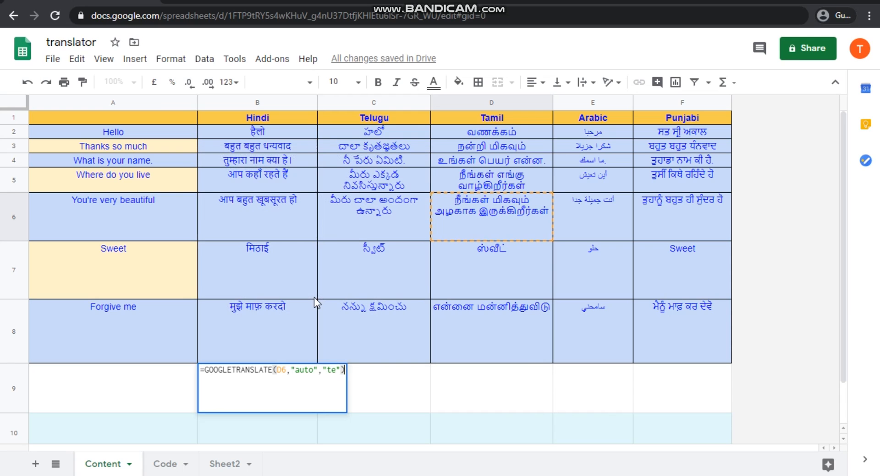
key(Return)
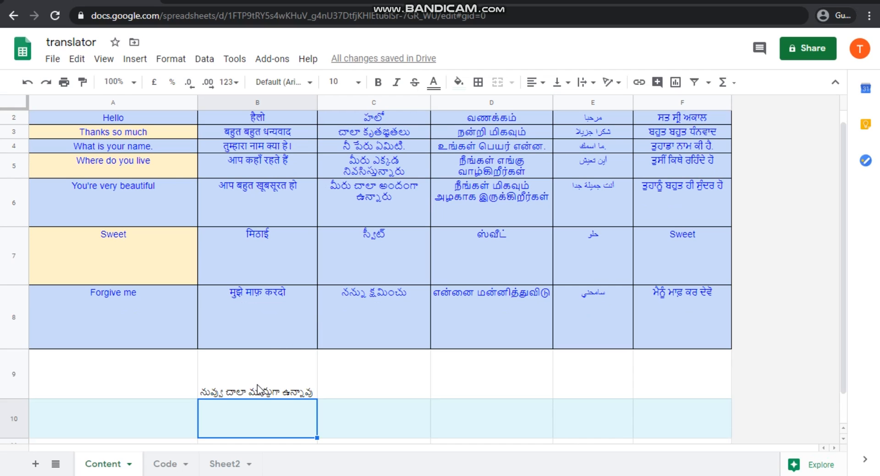
click(257, 386)
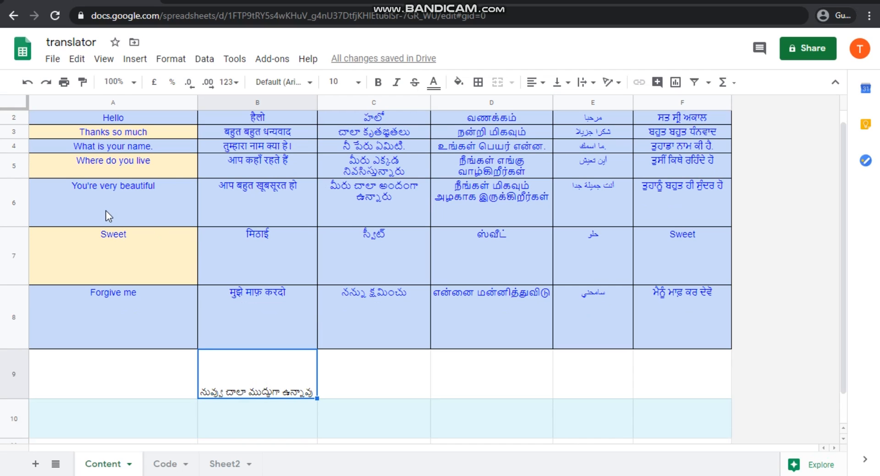
click(515, 177)
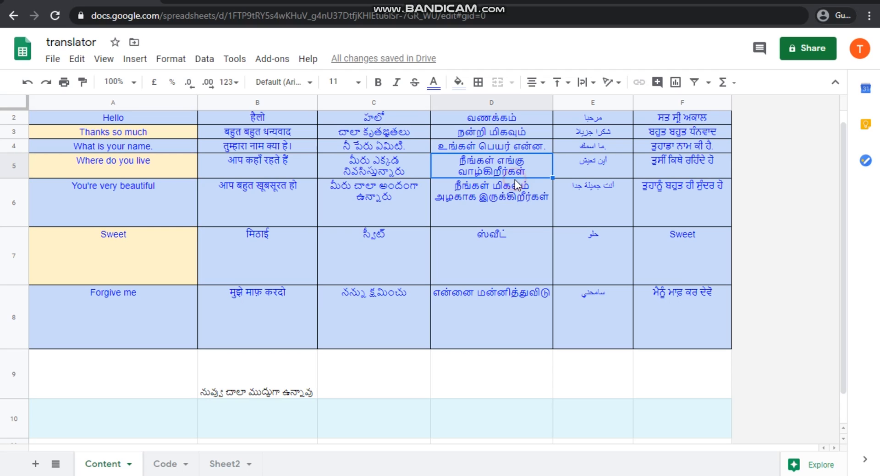
click(504, 193)
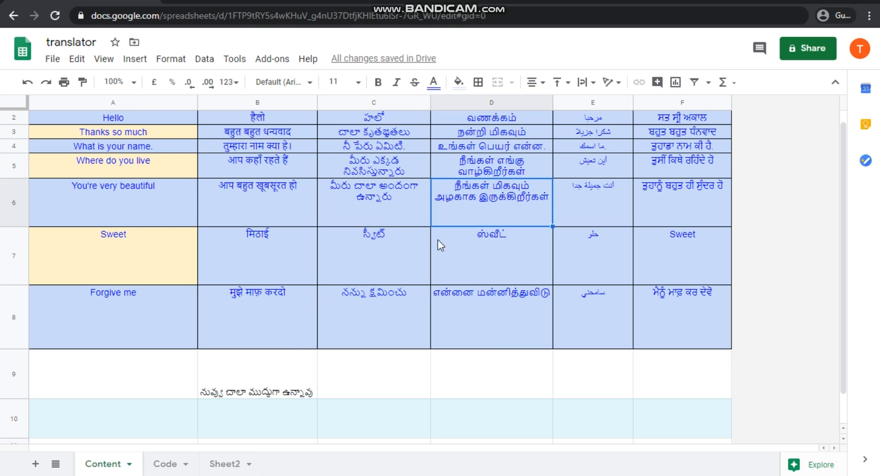
click(264, 382)
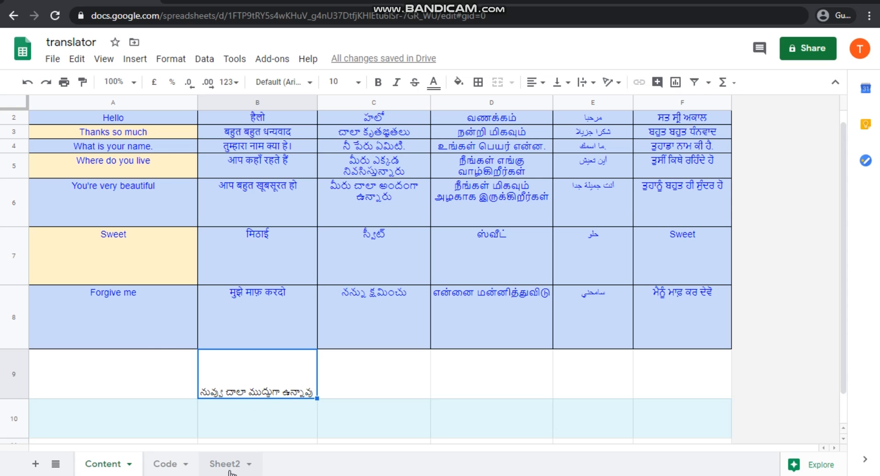
key(super)
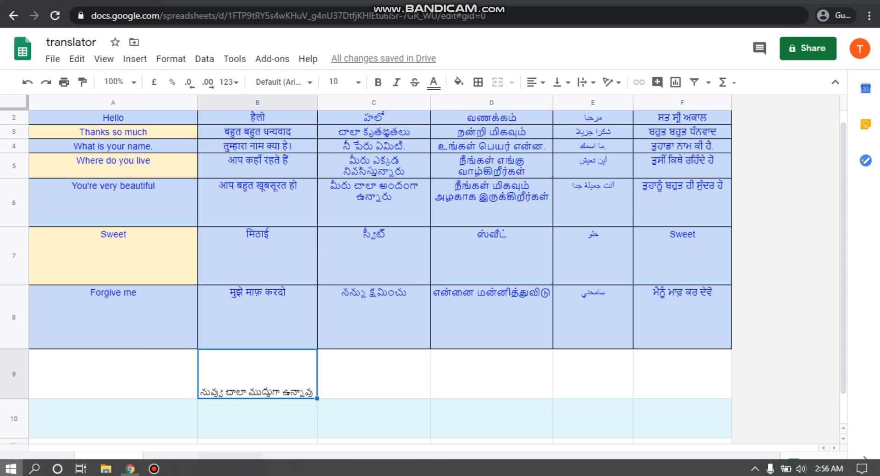